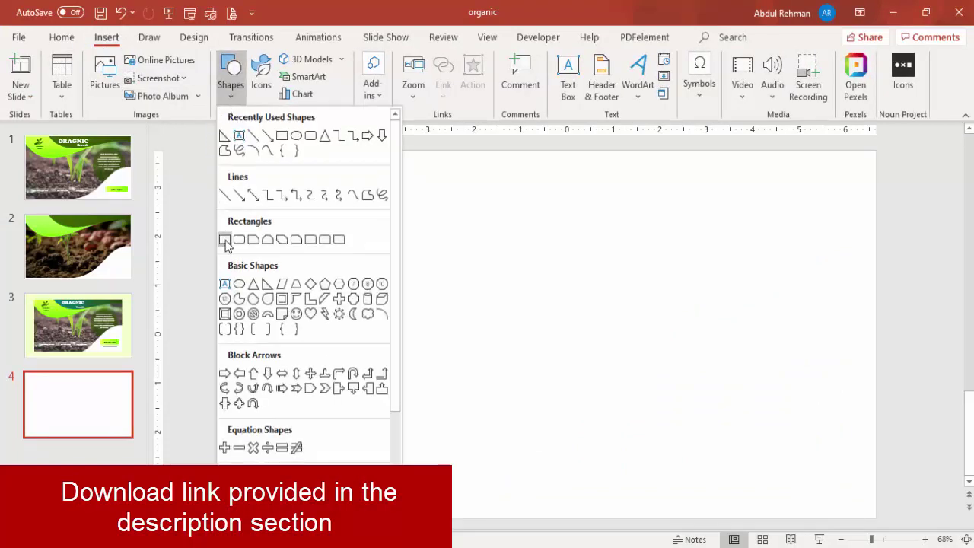
- Draw a 1.19" by 13.33" rectangle across the slide top, with no outline and lime fill
left_click(225, 240)
left_click_drag(259, 150, 876, 210)
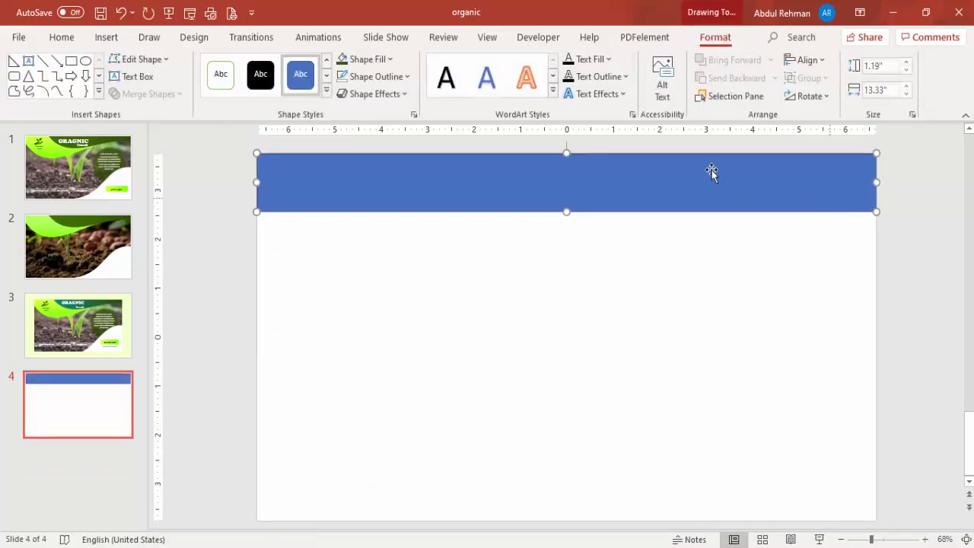
left_click(381, 79)
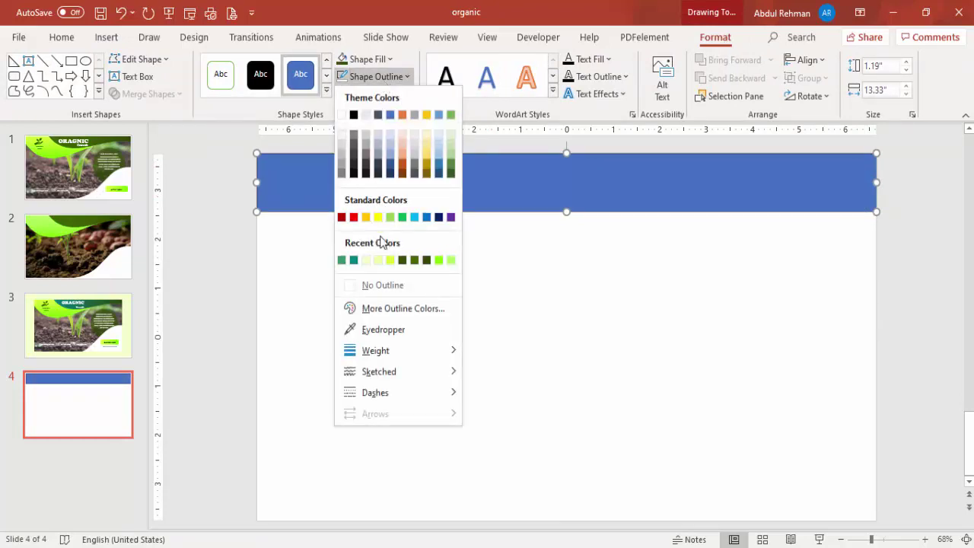
left_click(392, 292)
left_click(373, 60)
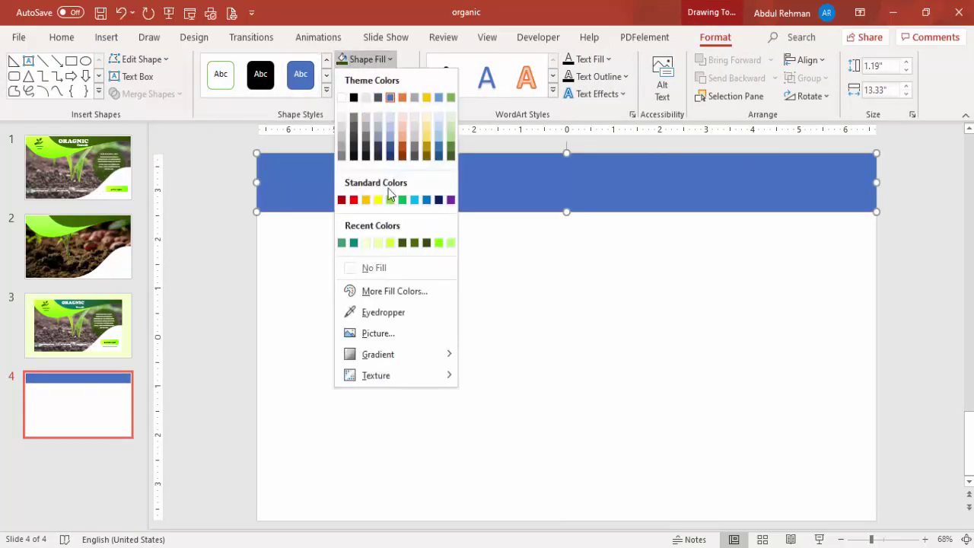
left_click(389, 242)
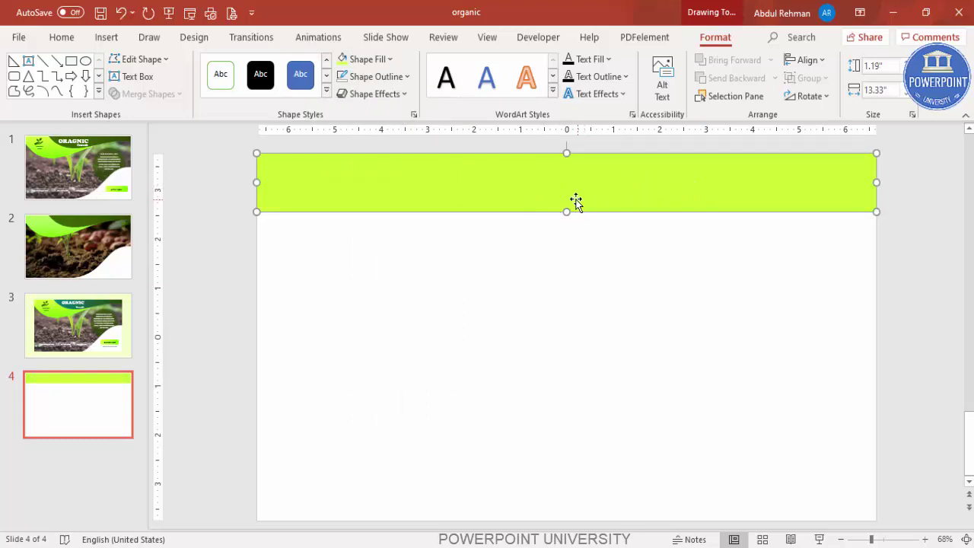
- Edit the band's points to raise its bottom-right corner and bend the bottom edge into a wave
right_click(416, 187)
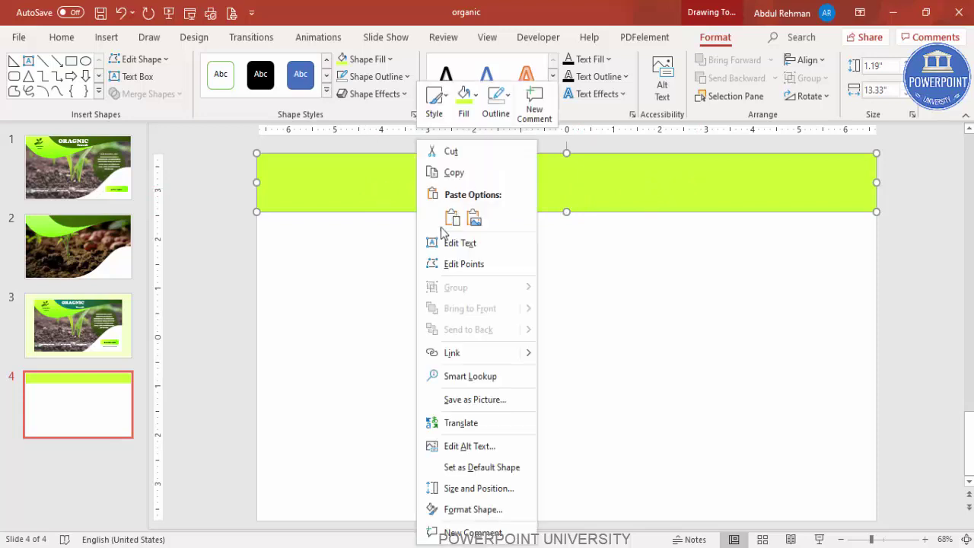
left_click(479, 263)
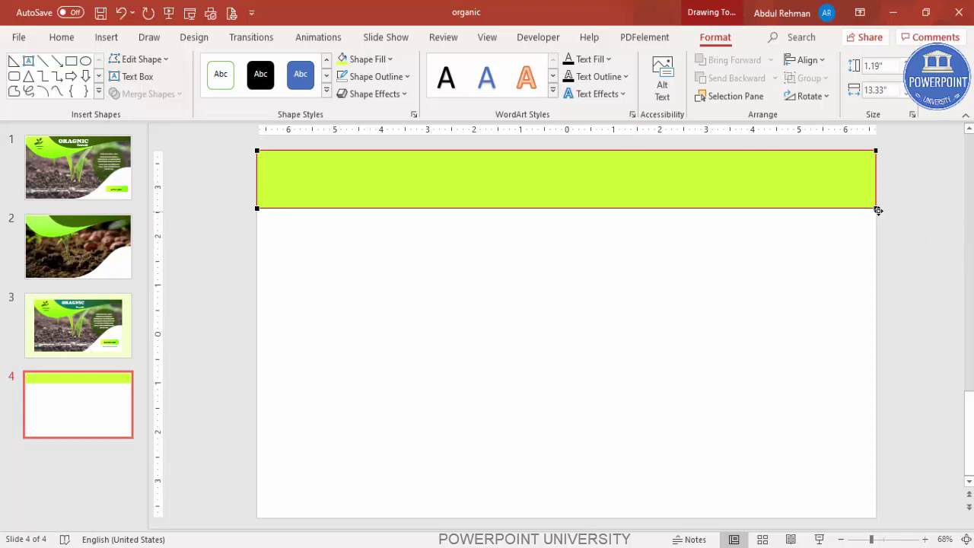
left_click_drag(876, 208, 875, 193)
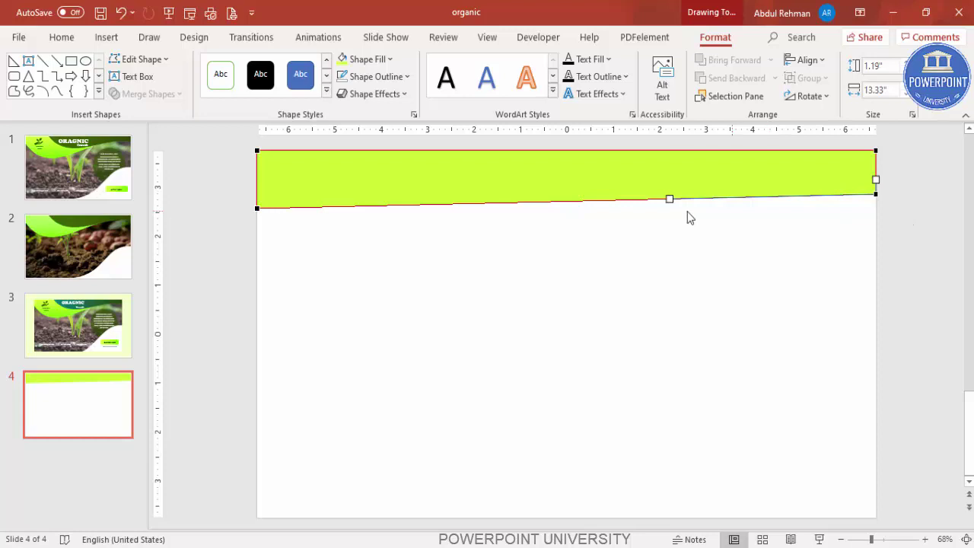
left_click_drag(669, 198, 669, 149)
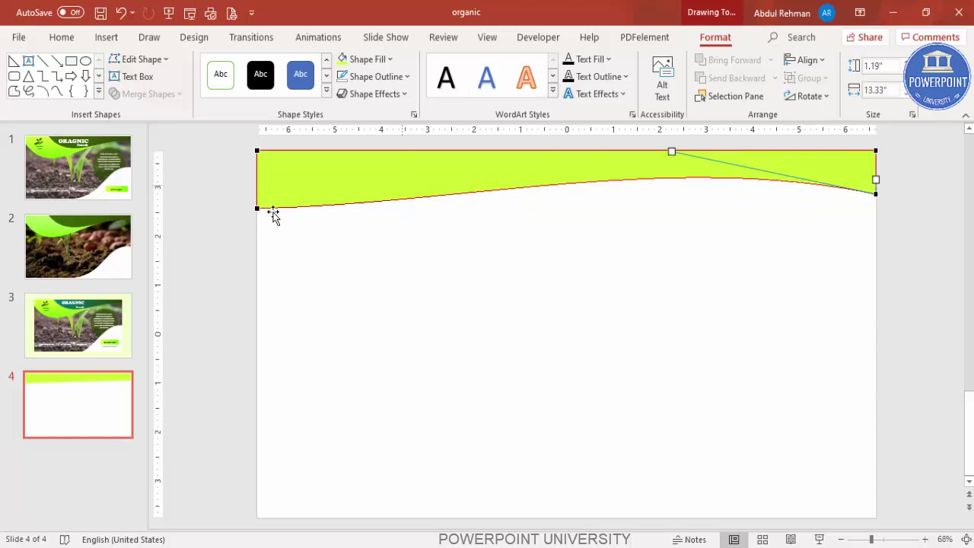
left_click(257, 207)
left_click_drag(463, 203, 461, 328)
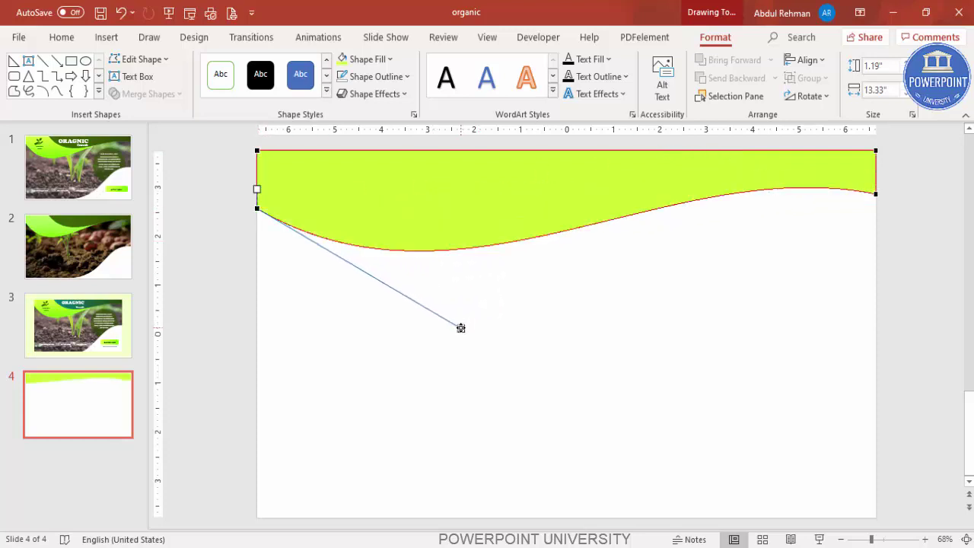
- Refine the wave by pulling the left dip lower and tidying the curve at the right end
left_click(874, 193)
left_click_drag(669, 150, 627, 147)
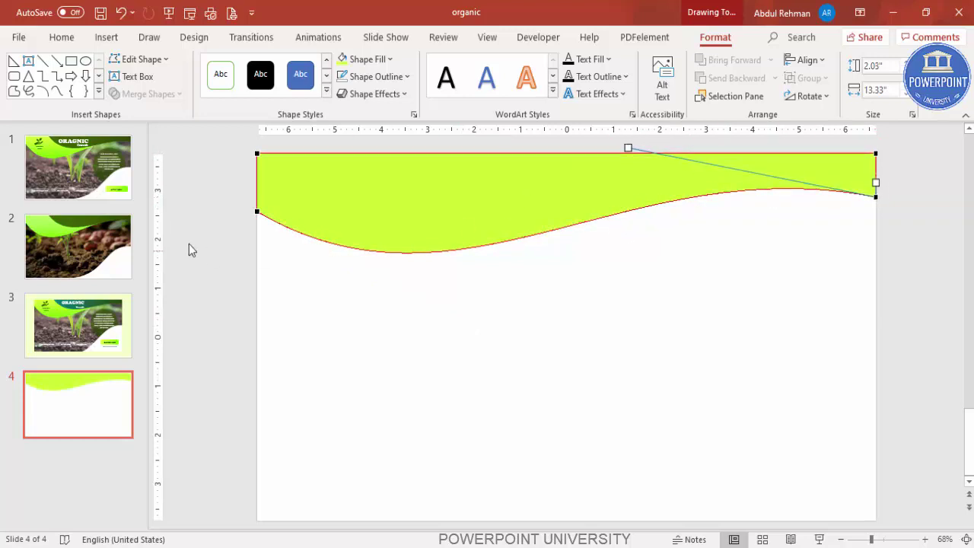
left_click(255, 212)
left_click_drag(461, 332, 453, 359)
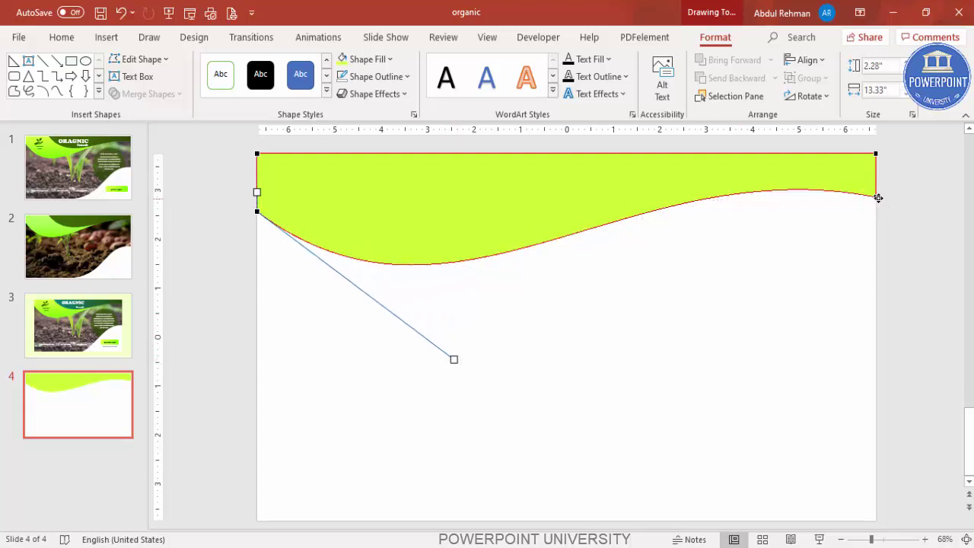
left_click_drag(876, 198, 876, 192)
left_click_drag(629, 146, 630, 154)
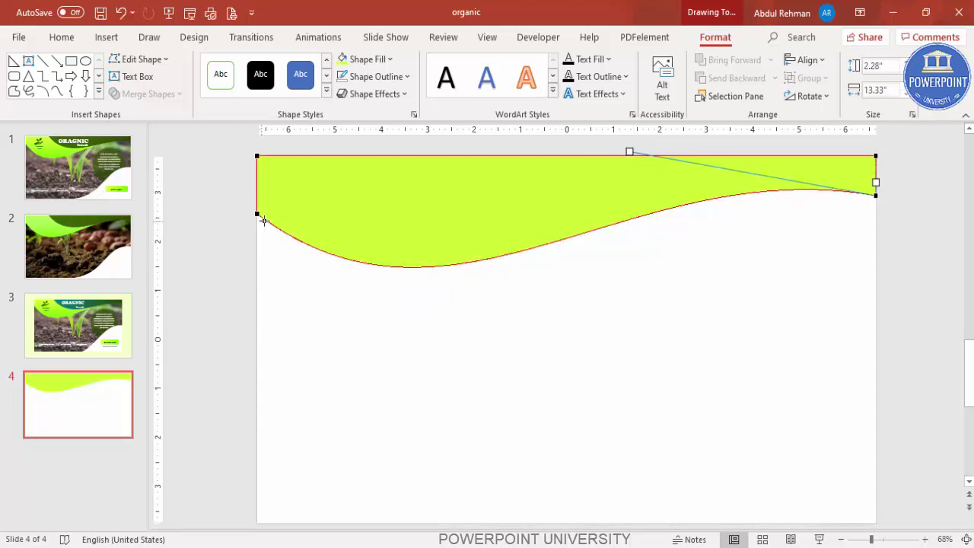
left_click(257, 214)
left_click_drag(454, 358, 452, 367)
left_click(647, 310)
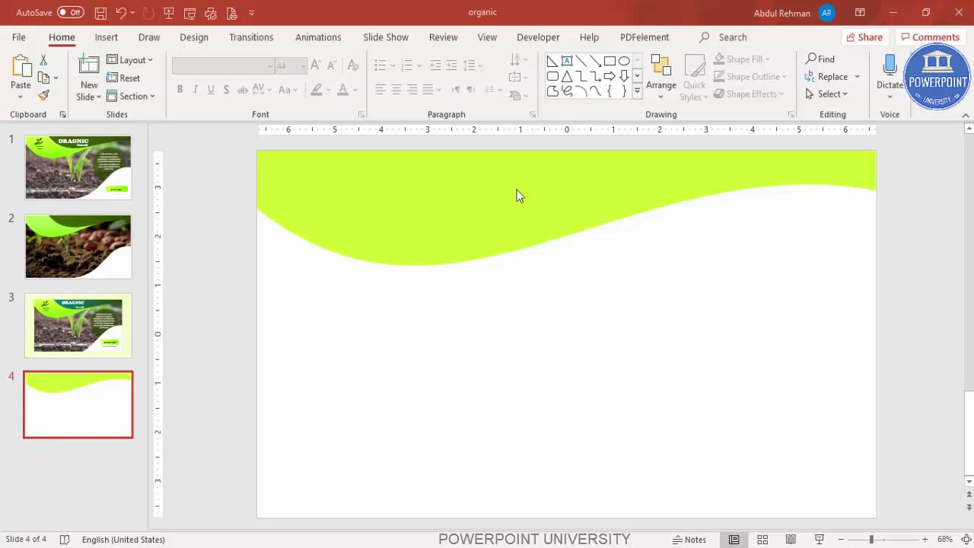
- Draw a long right triangle across the top right, with no outline and teal fill
left_click(106, 37)
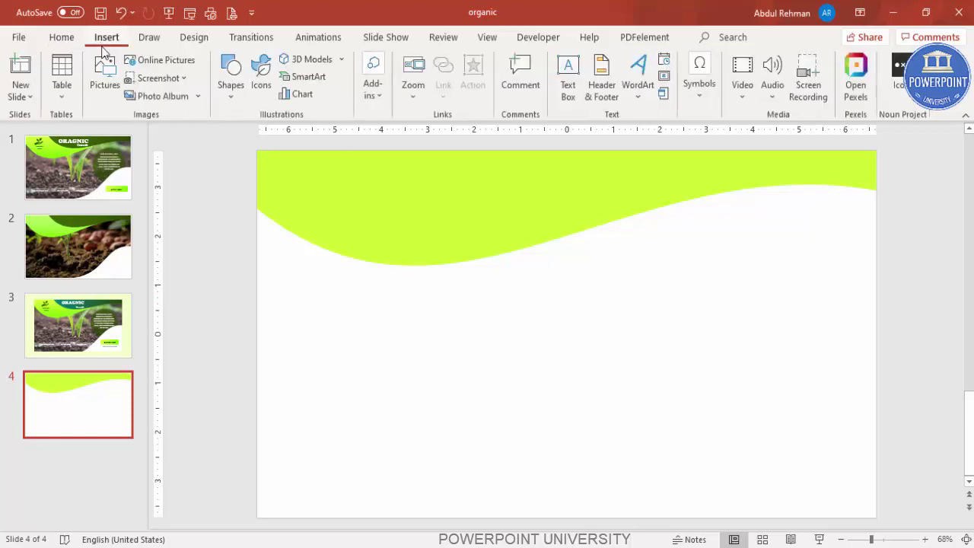
left_click(233, 102)
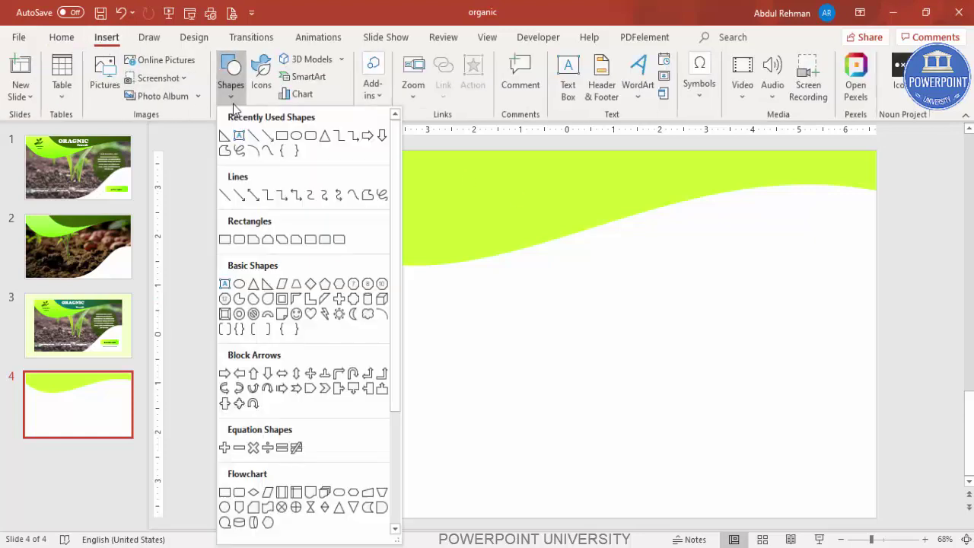
left_click(267, 286)
left_click_drag(418, 151, 876, 218)
left_click(396, 76)
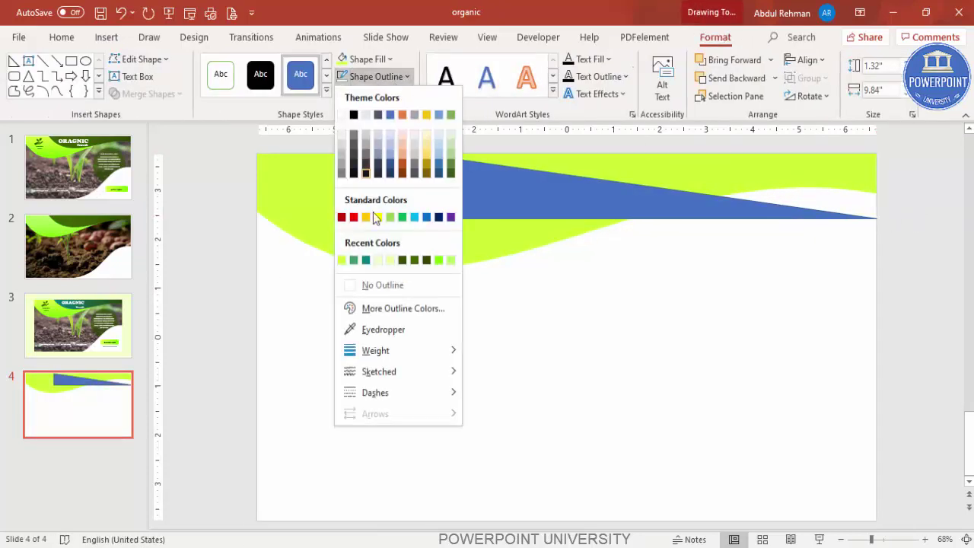
left_click(385, 285)
left_click(370, 61)
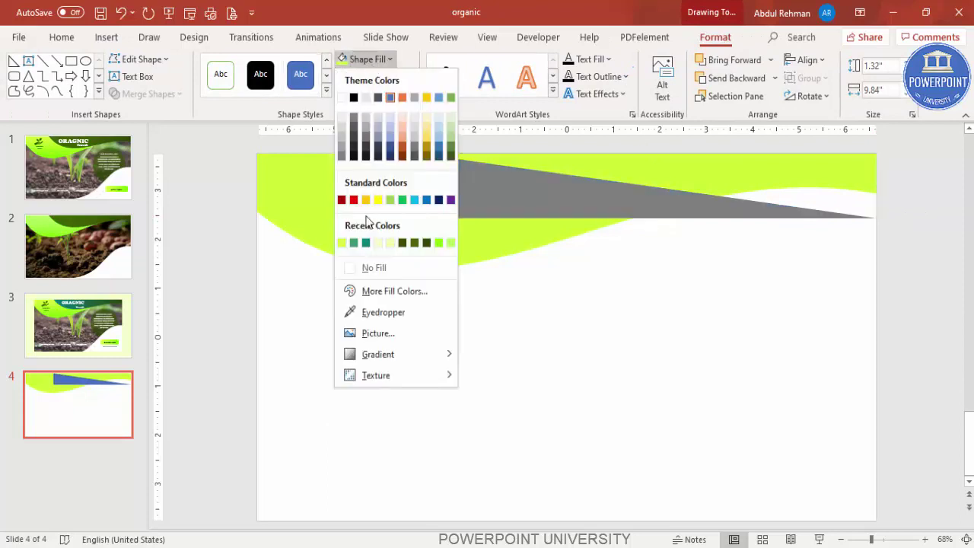
left_click(367, 241)
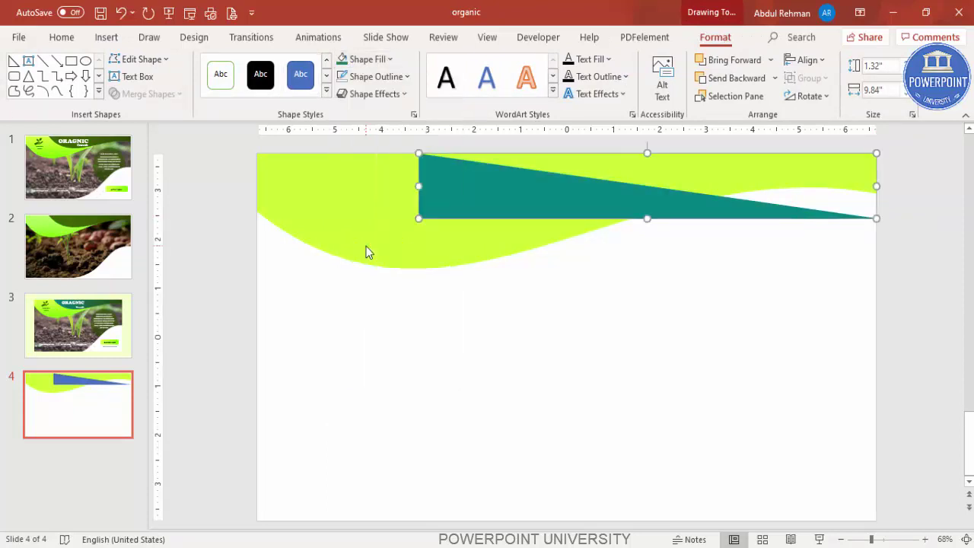
- Flip the teal triangle horizontally and vertically so it tapers leftward along the top
left_click(810, 96)
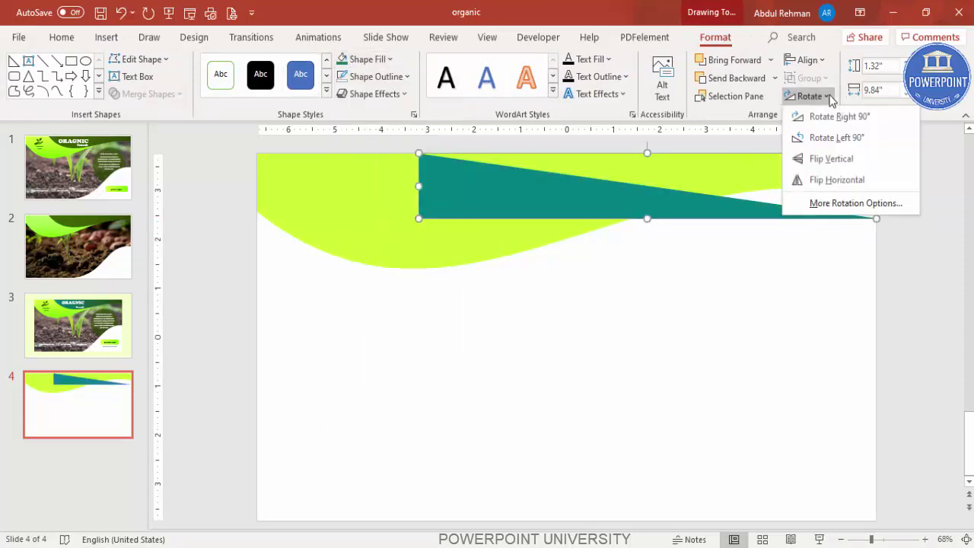
left_click(845, 182)
left_click(810, 95)
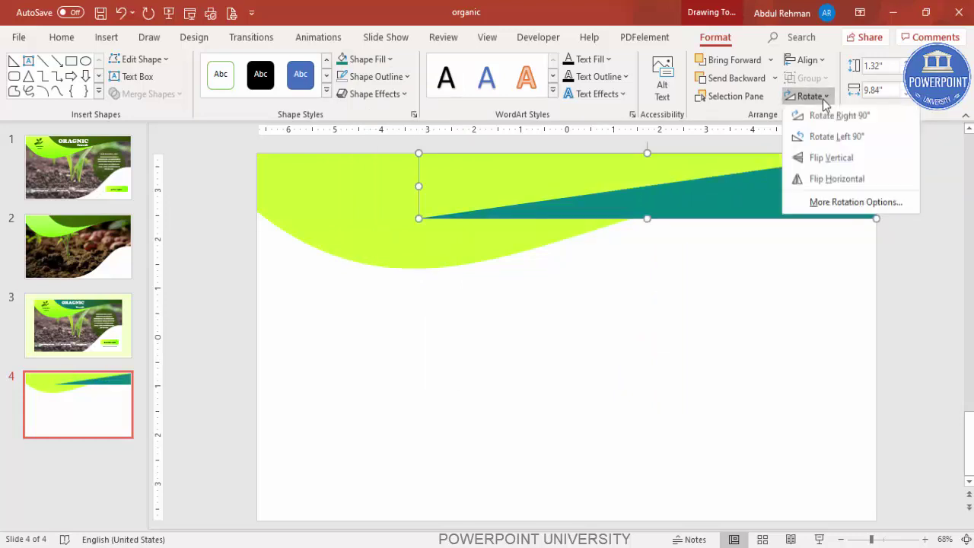
left_click(832, 157)
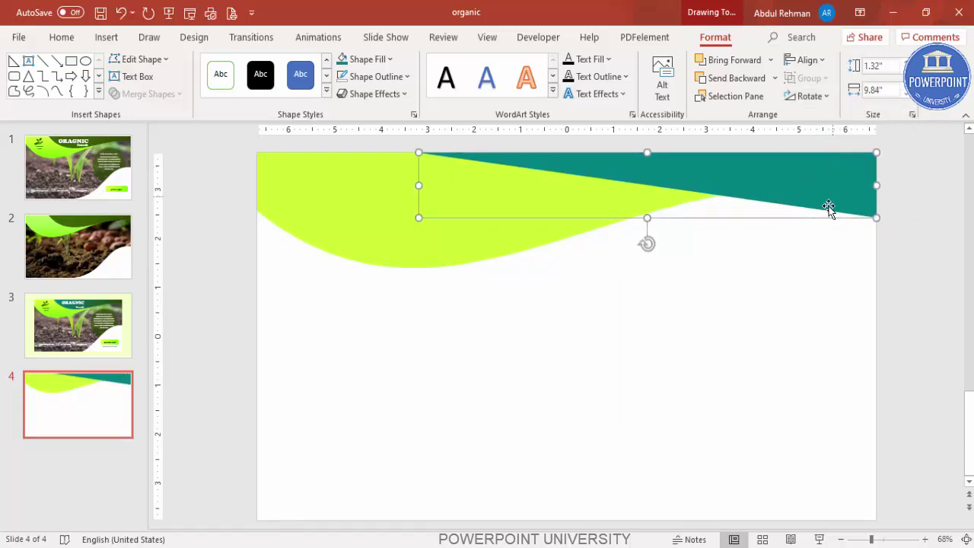
- Make the teal triangle thinner and bend its slanted edge into a smooth curve
left_click_drag(647, 216, 647, 190)
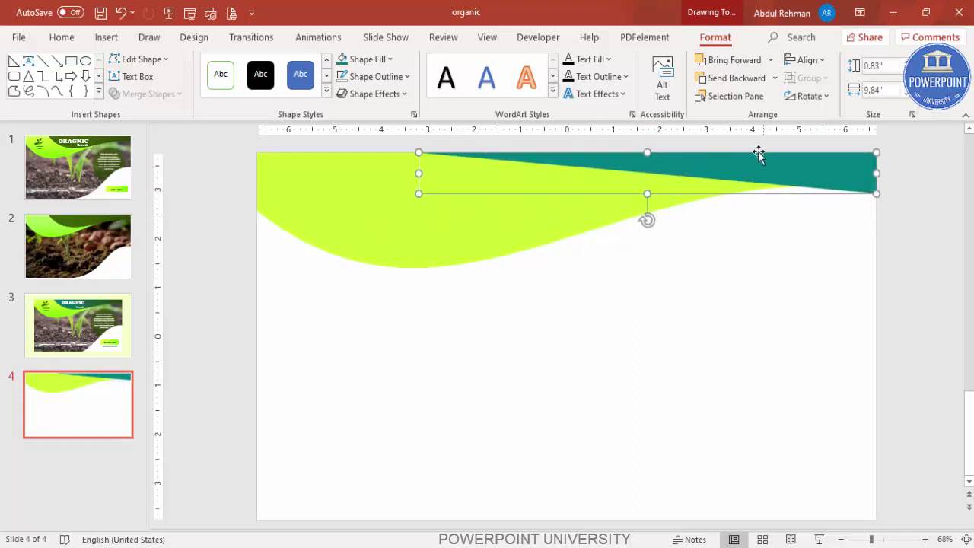
right_click(729, 164)
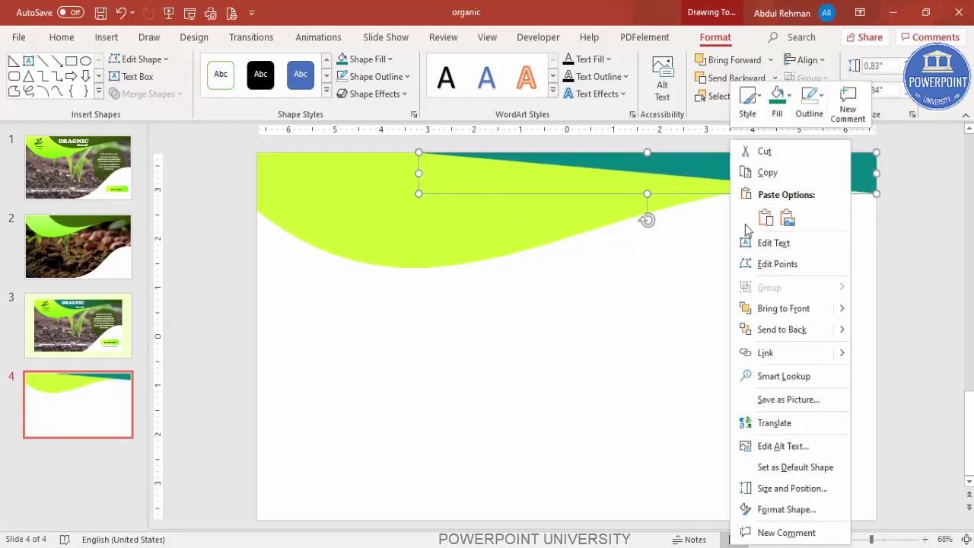
left_click(780, 263)
left_click(421, 152)
left_click_drag(571, 152, 508, 247)
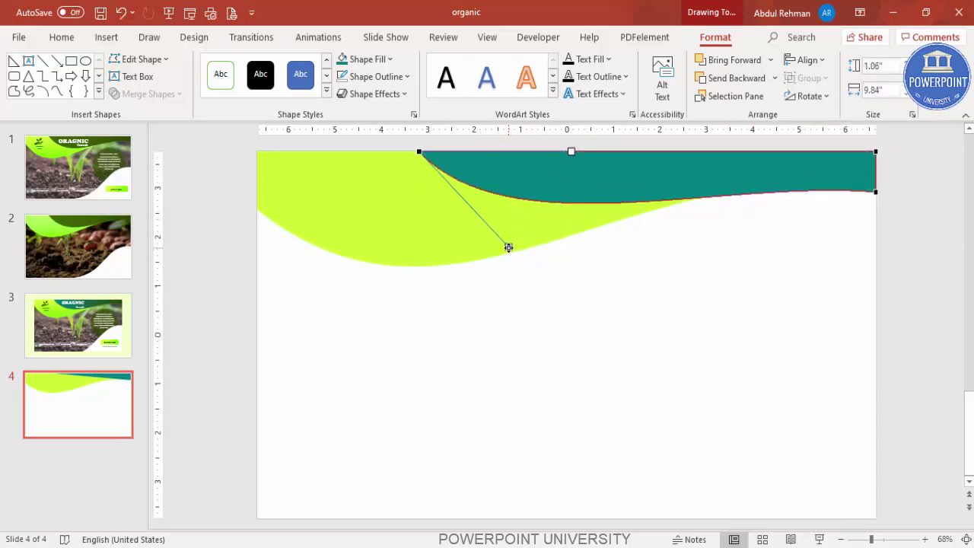
left_click(725, 177)
left_click_drag(721, 177, 720, 163)
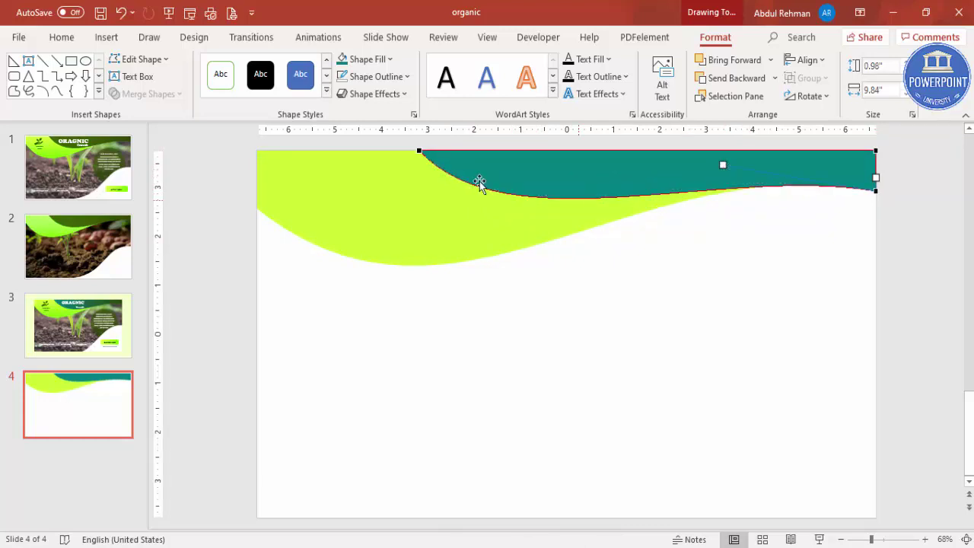
- Edit the teal shape's points again to deepen its wave curve
left_click(416, 153)
left_click(495, 265)
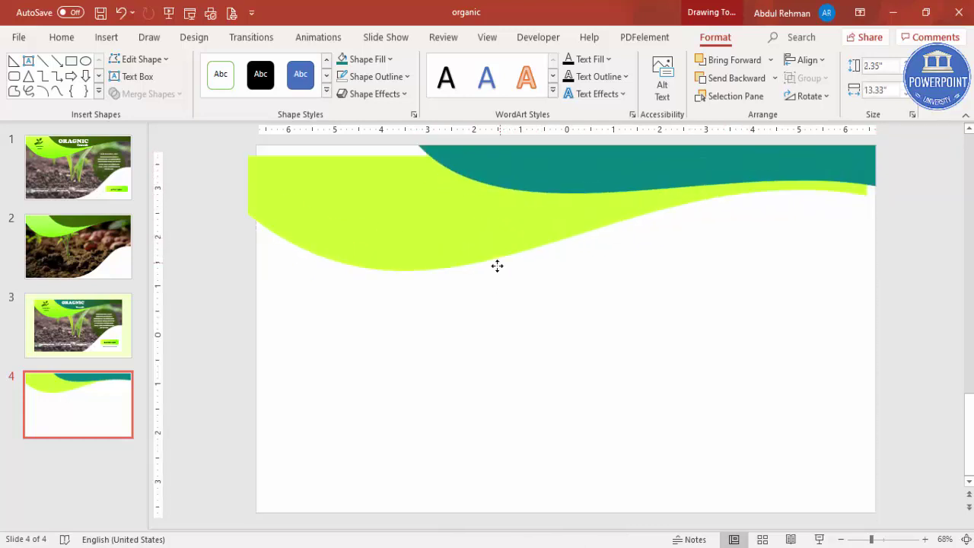
left_click(528, 175)
right_click(529, 174)
left_click(584, 299)
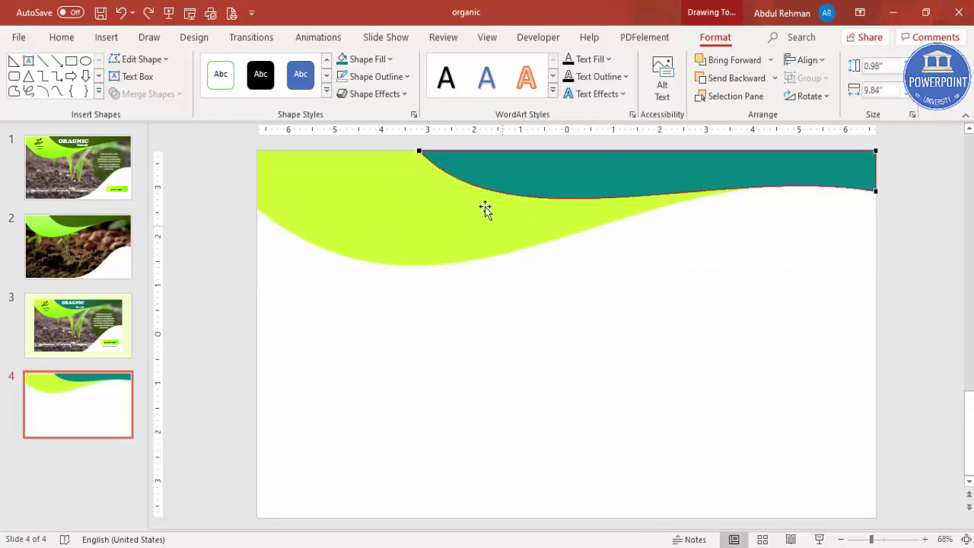
left_click(421, 152)
left_click_drag(508, 250, 500, 261)
left_click(606, 264)
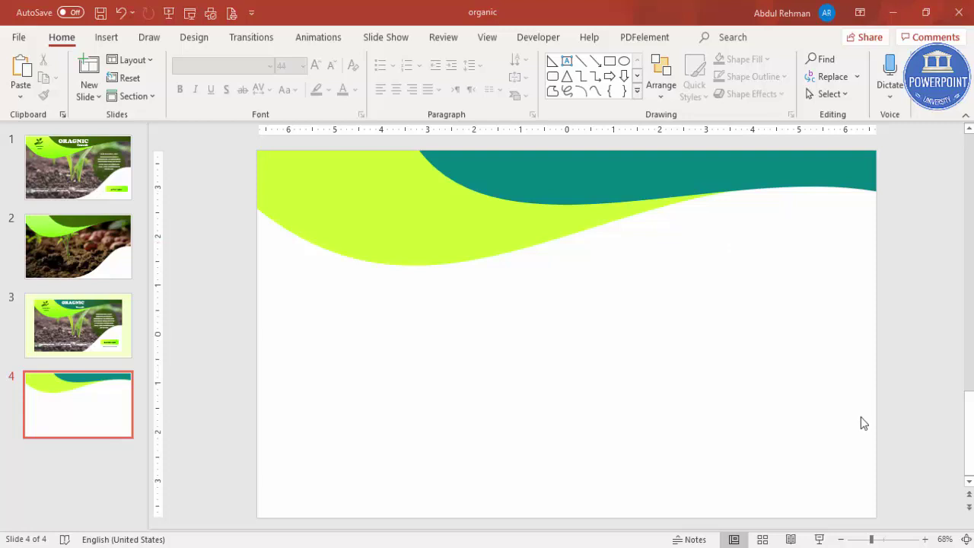
left_click(107, 37)
- Draw an outline-free right triangle bottom-right, flip it horizontally and stretch it to 3.1" tall
left_click(230, 84)
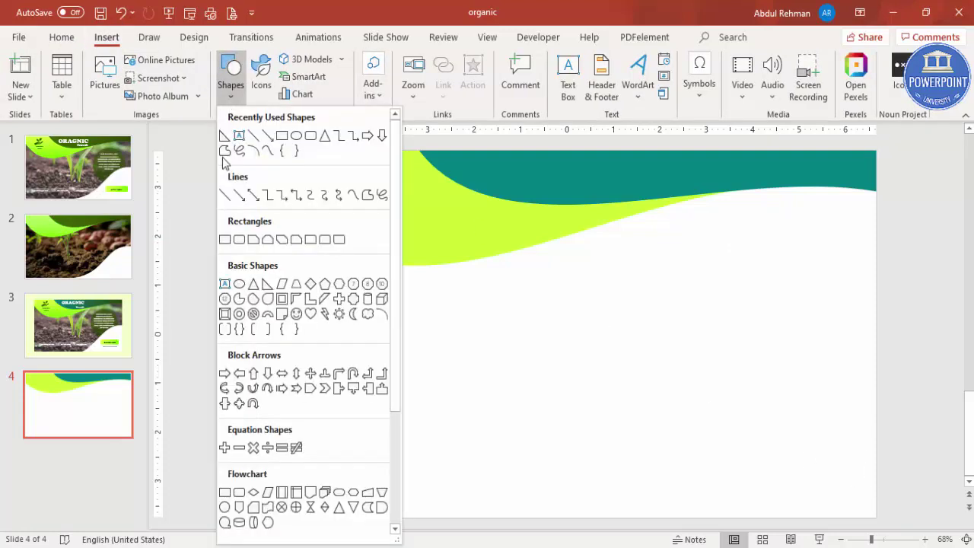
left_click(267, 298)
left_click_drag(617, 382, 875, 516)
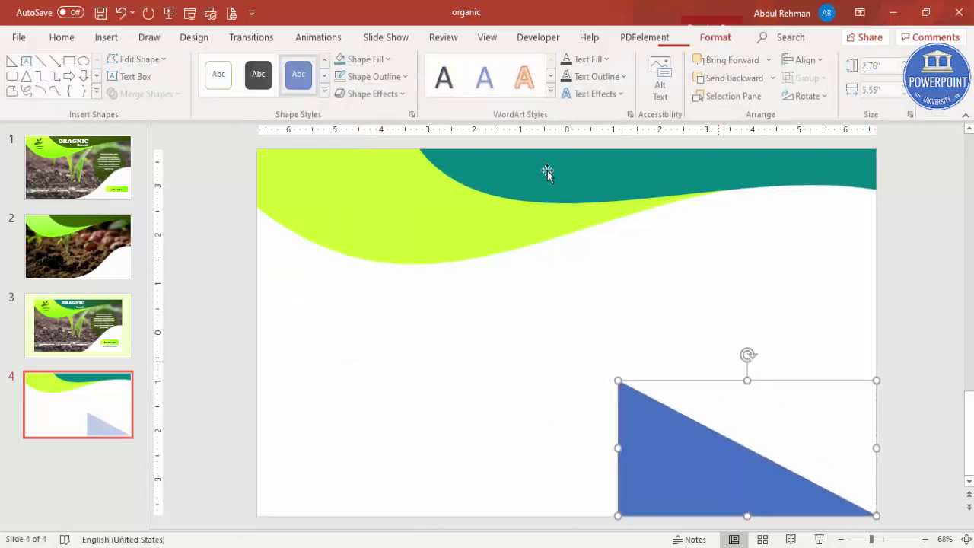
left_click(406, 77)
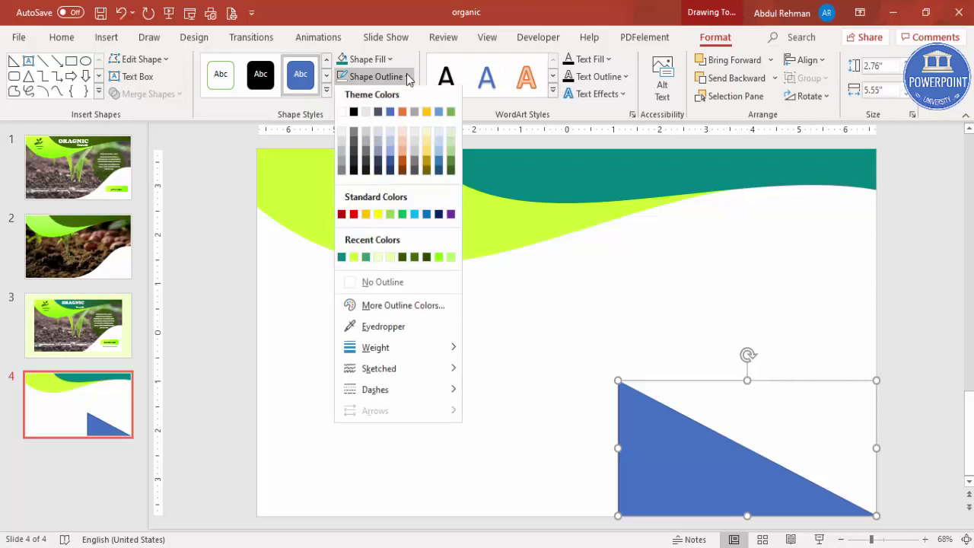
left_click(392, 283)
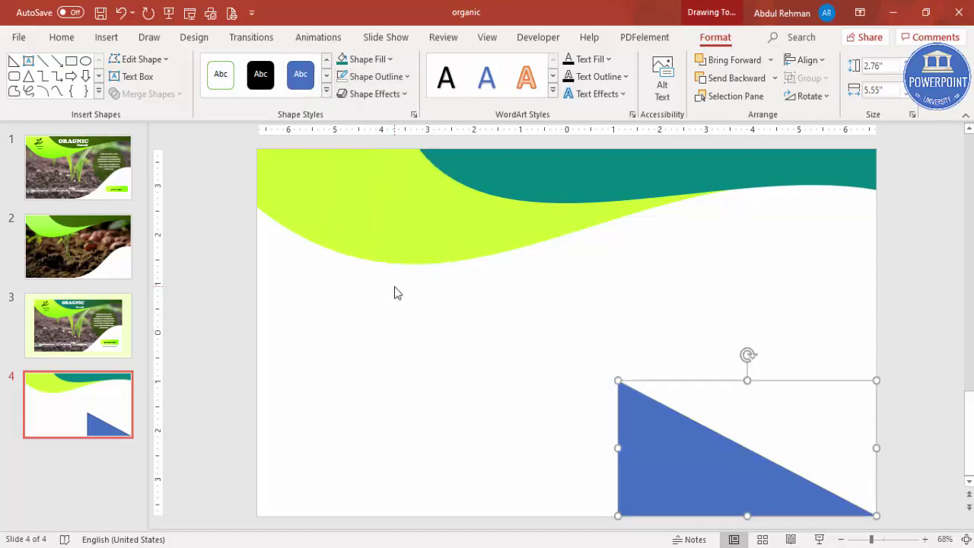
left_click(813, 101)
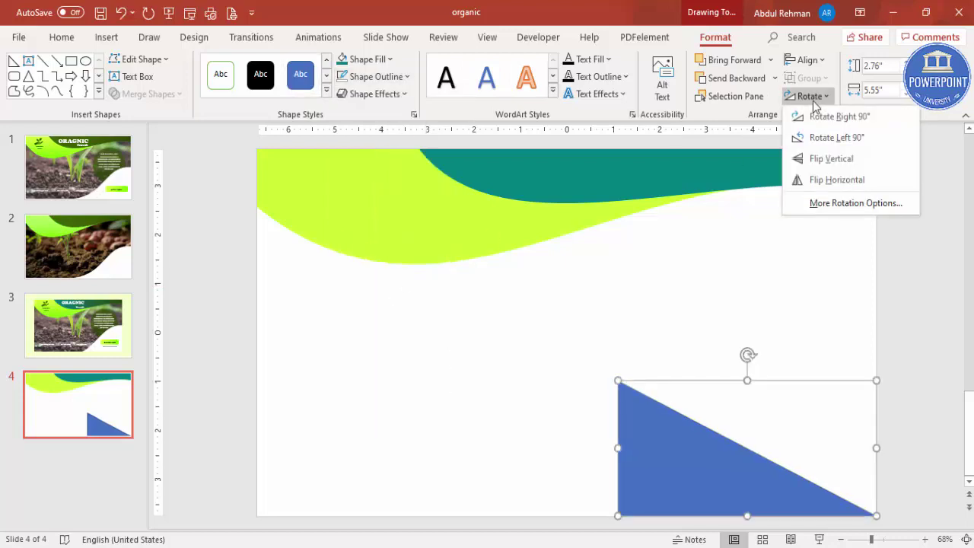
left_click(833, 181)
left_click_drag(747, 380, 747, 363)
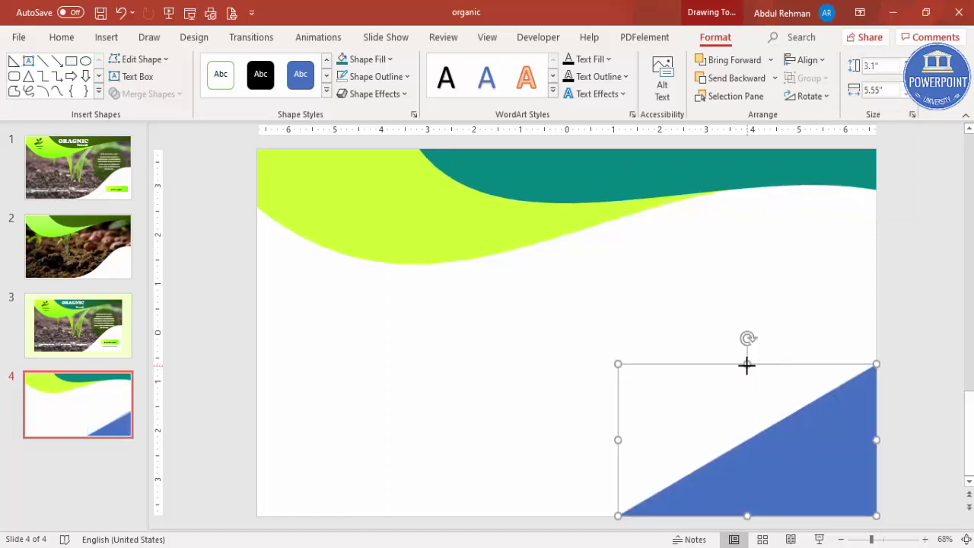
- Bend the triangle's slanted edge into an S-shaped curve with Edit Points
right_click(808, 440)
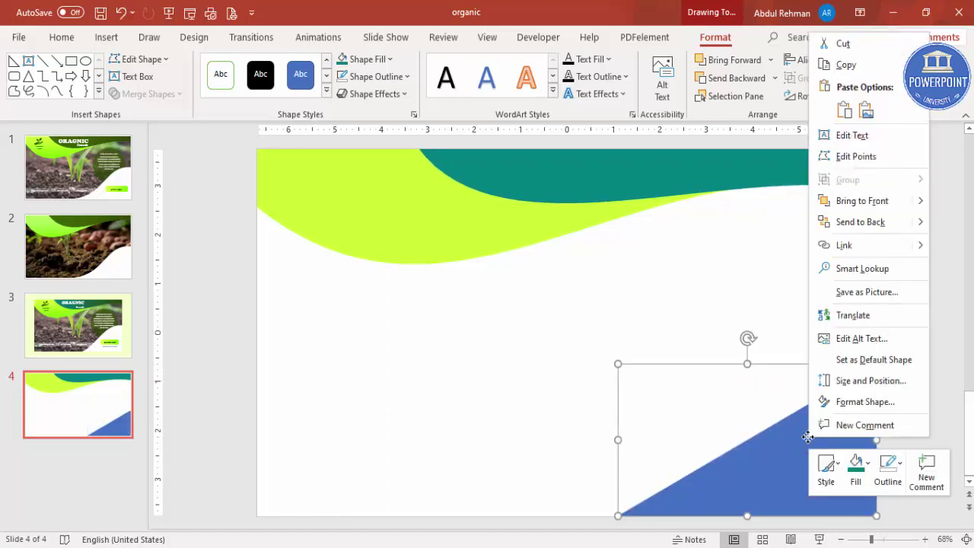
left_click(867, 155)
left_click_drag(791, 414, 746, 344)
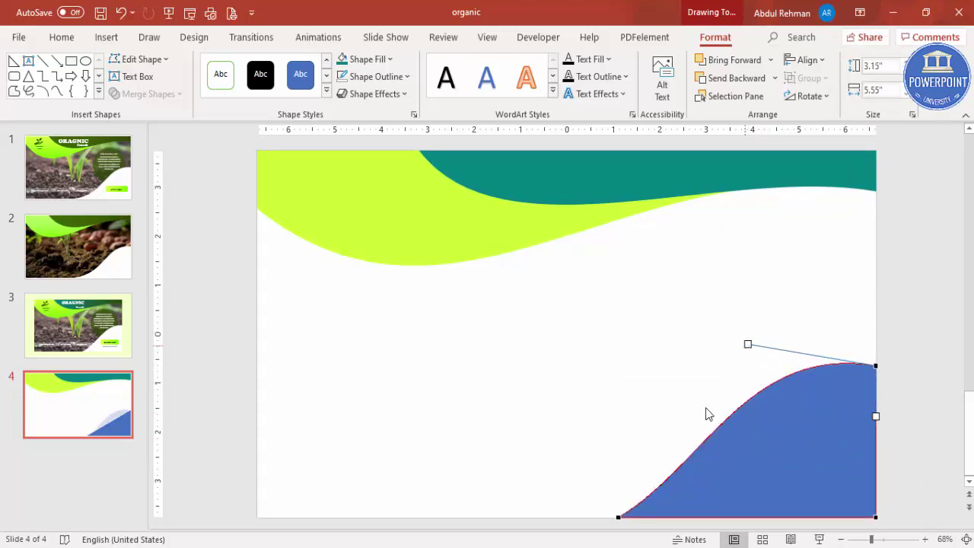
left_click(617, 518)
left_click_drag(704, 465, 683, 449)
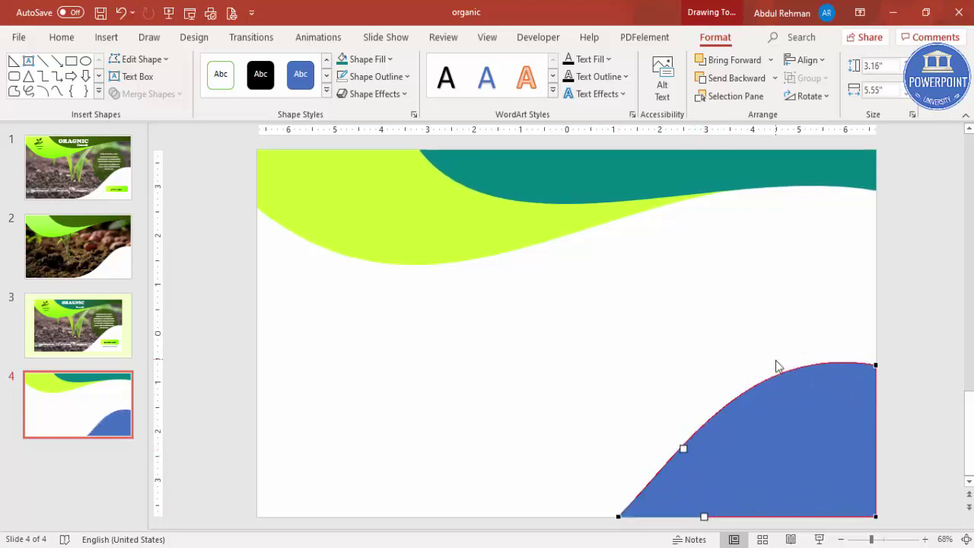
left_click(894, 361)
- Move the curved wave up and widen it leftward to 3.75 inches
left_click(776, 407)
left_click_drag(744, 361, 741, 333)
left_click_drag(617, 423, 607, 429)
left_click(695, 280)
- Fill the bottom-right wave shape yellow
left_click(763, 419)
left_click(715, 36)
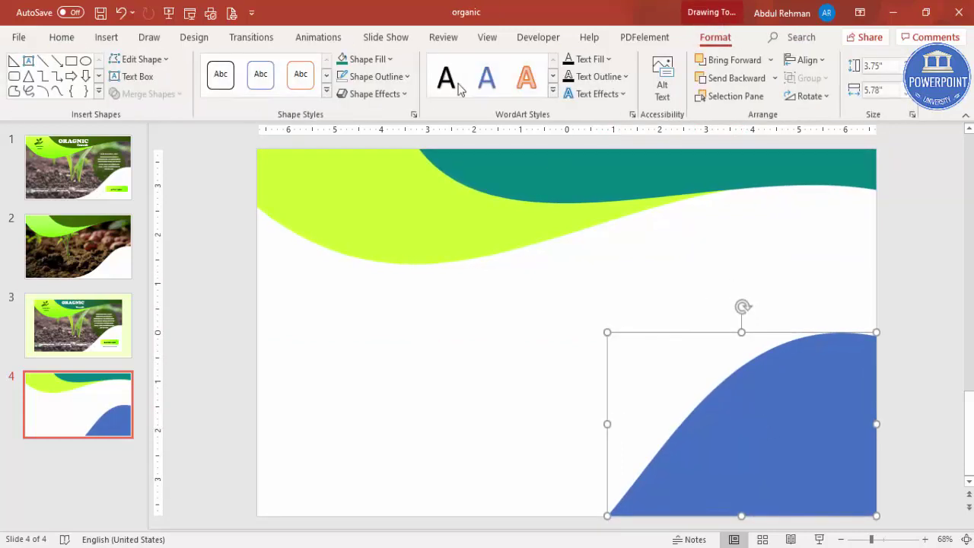
left_click(373, 60)
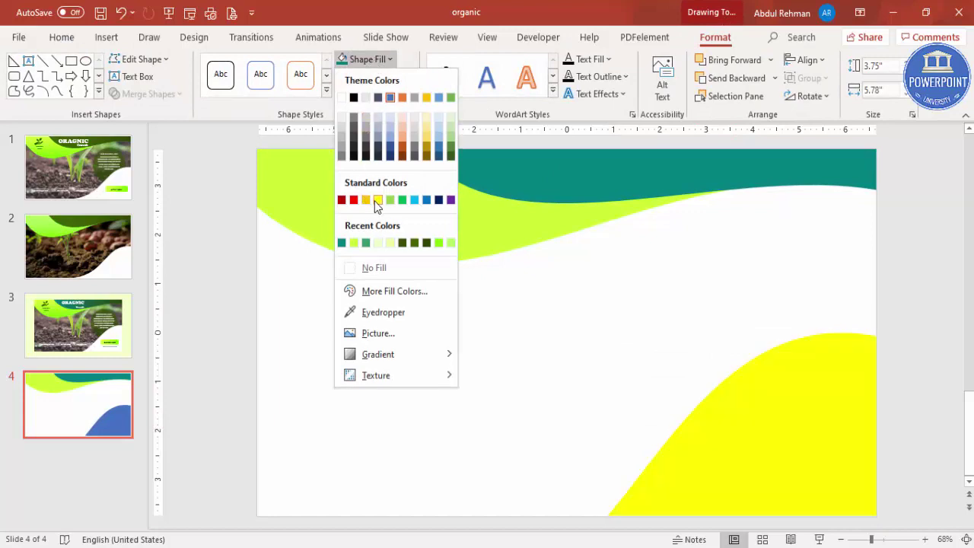
left_click(376, 200)
left_click(430, 365)
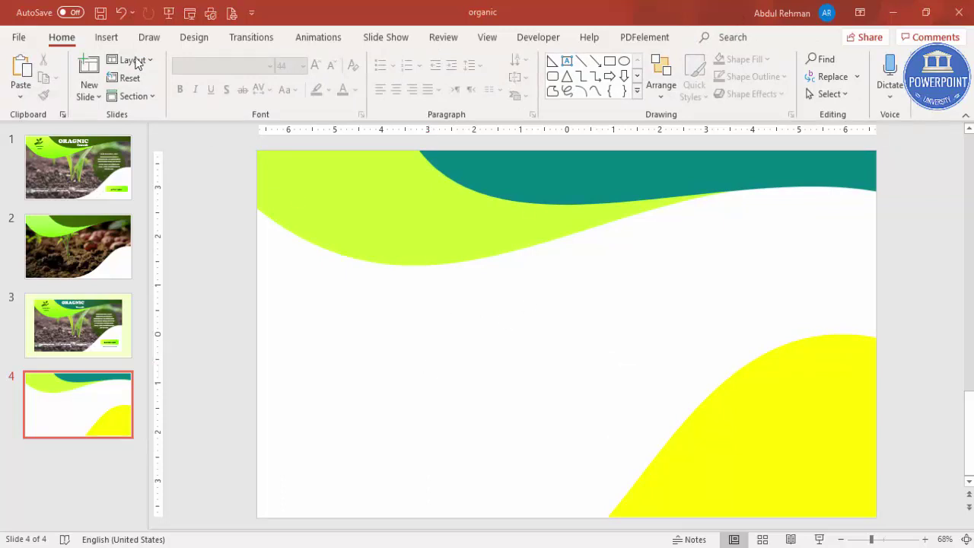
left_click(114, 42)
left_click(568, 80)
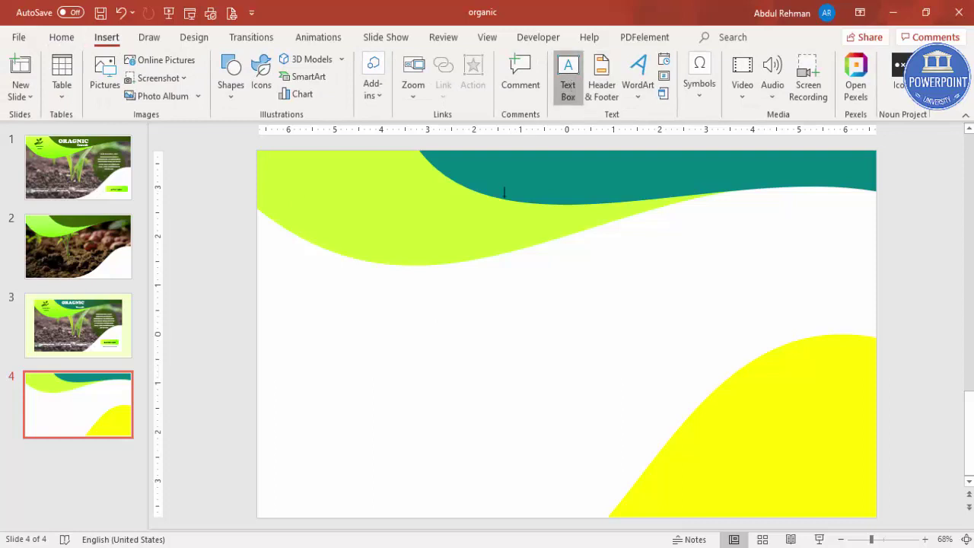
left_click_drag(331, 318, 623, 366)
type("www.unsplash.com")
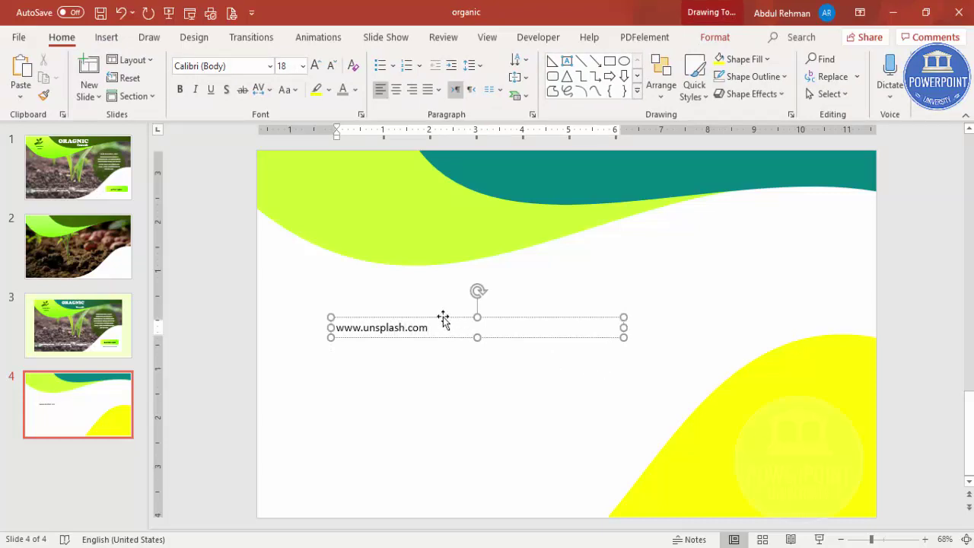
left_click(444, 317)
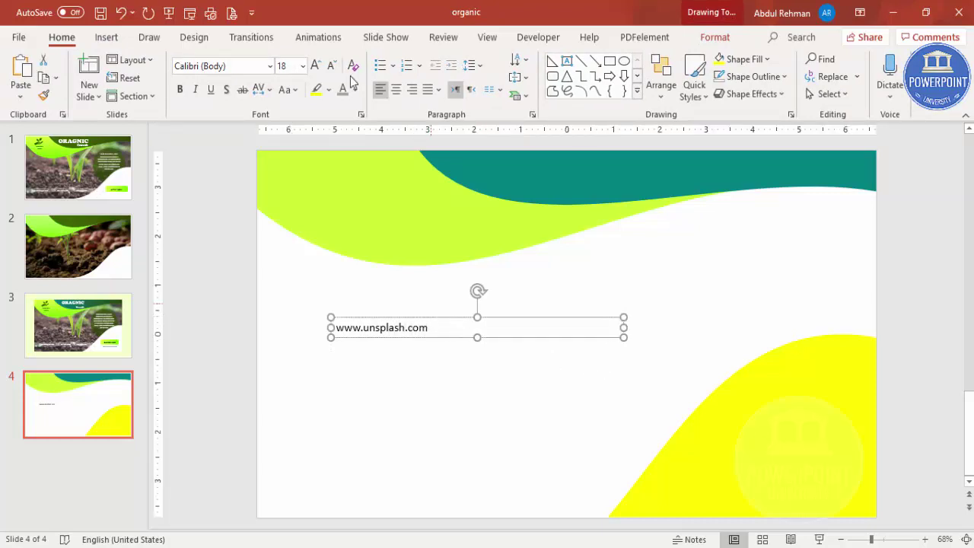
left_click(316, 65)
left_click(315, 66)
left_click(316, 65)
left_click(315, 66)
left_click(316, 66)
left_click(316, 66)
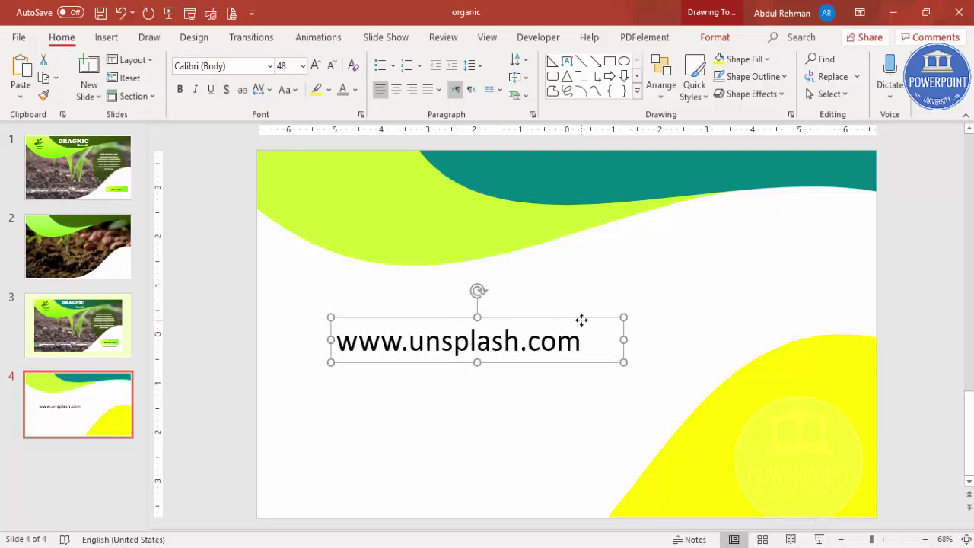
key("Delete")
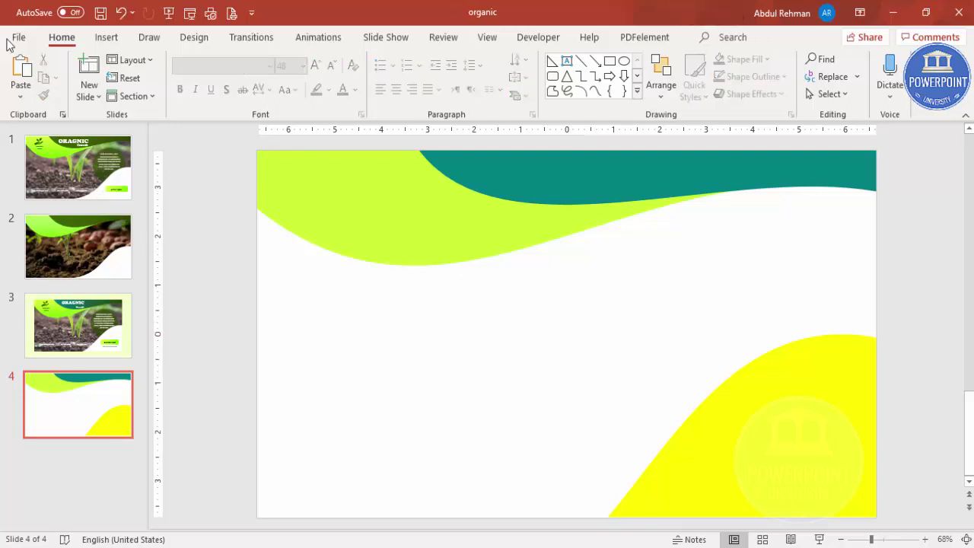
- Draw a 7.5" by 13.33" rectangle over the whole slide and remove its outline
left_click(107, 38)
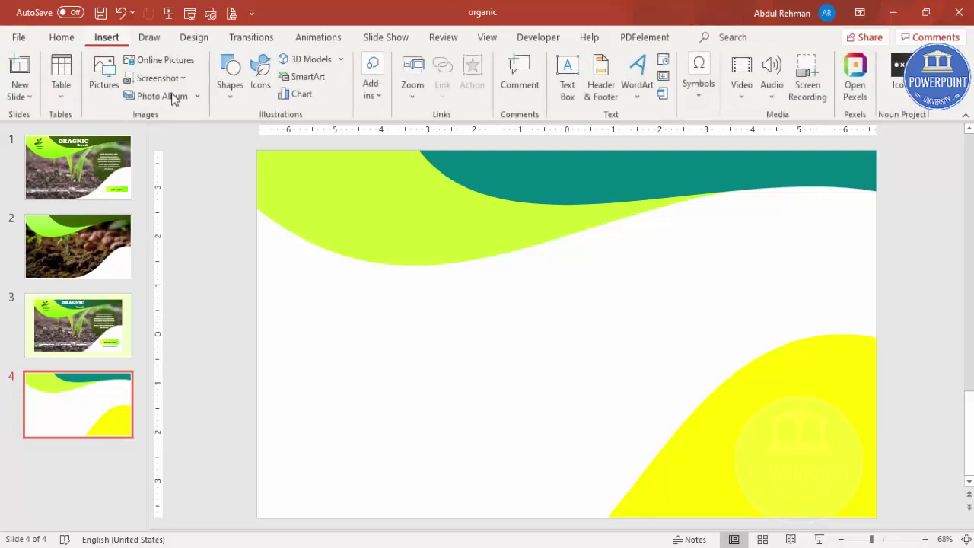
left_click(226, 97)
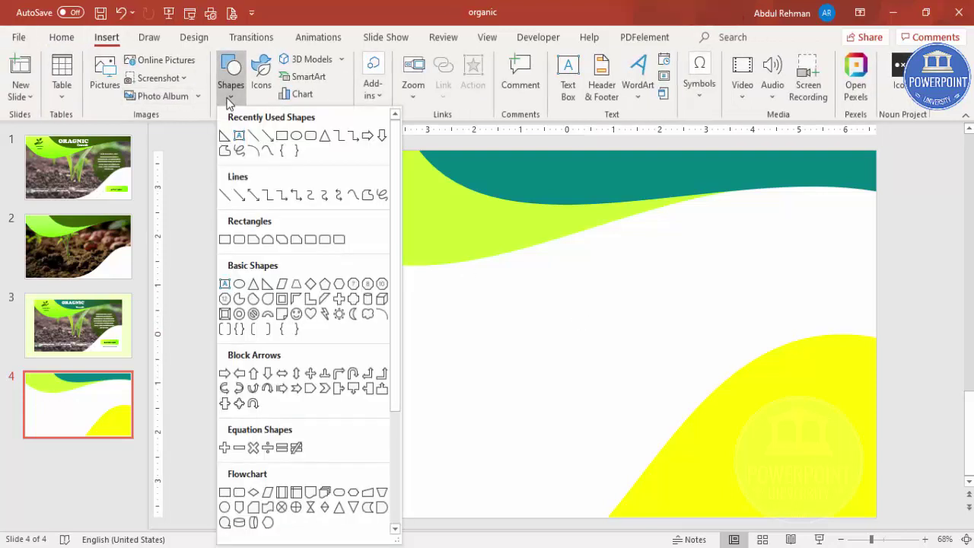
left_click(225, 240)
left_click_drag(257, 152, 875, 517)
left_click(390, 77)
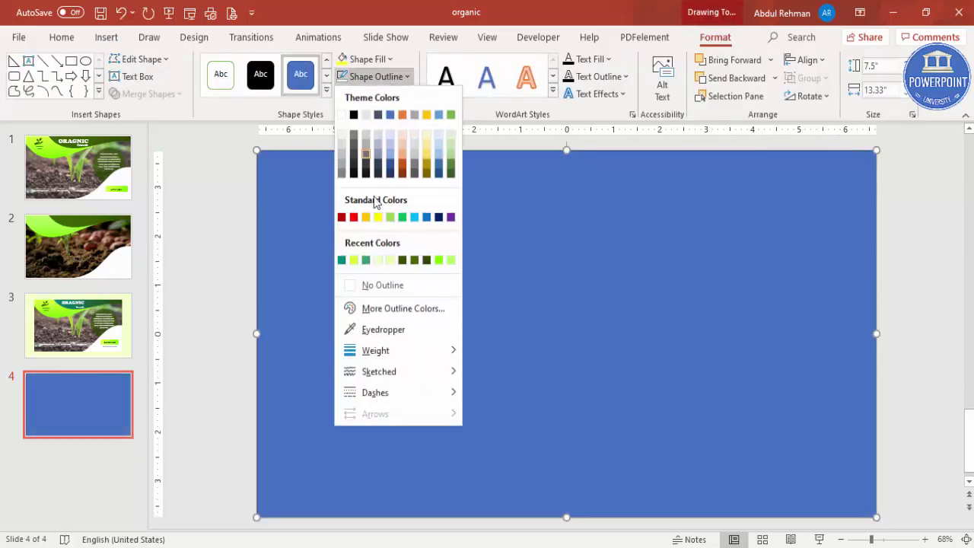
left_click(417, 288)
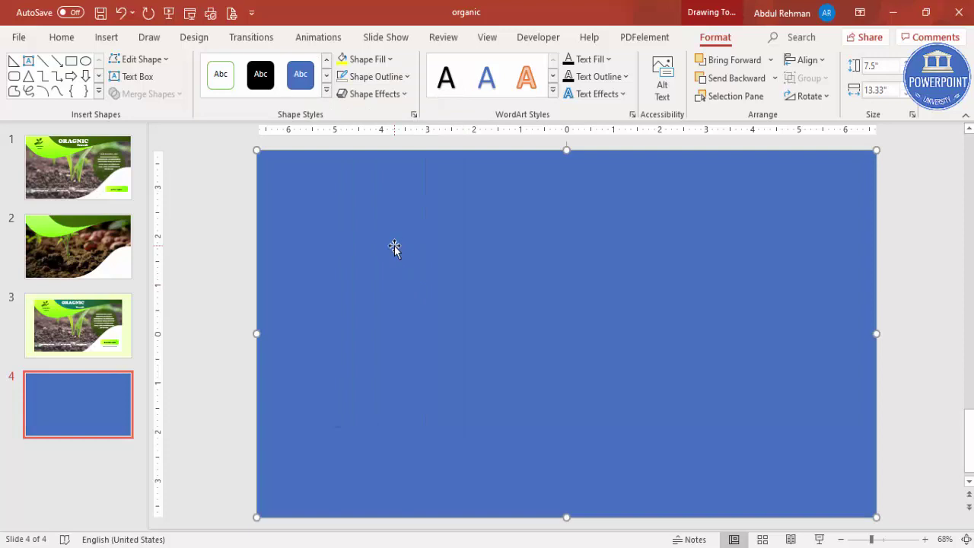
right_click(571, 223)
- Open Format Shape and send the full-slide rectangle to the back, behind the waves
left_click(635, 512)
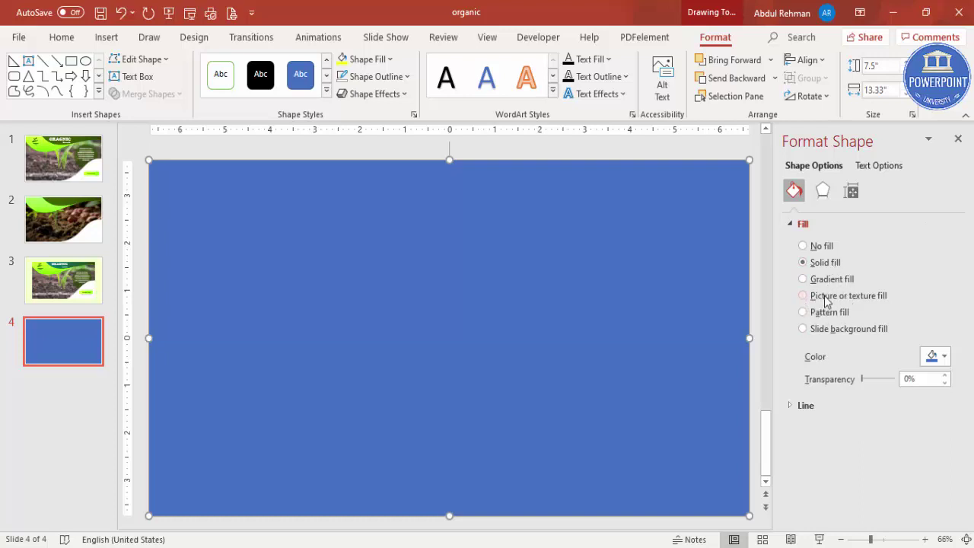
left_click(775, 79)
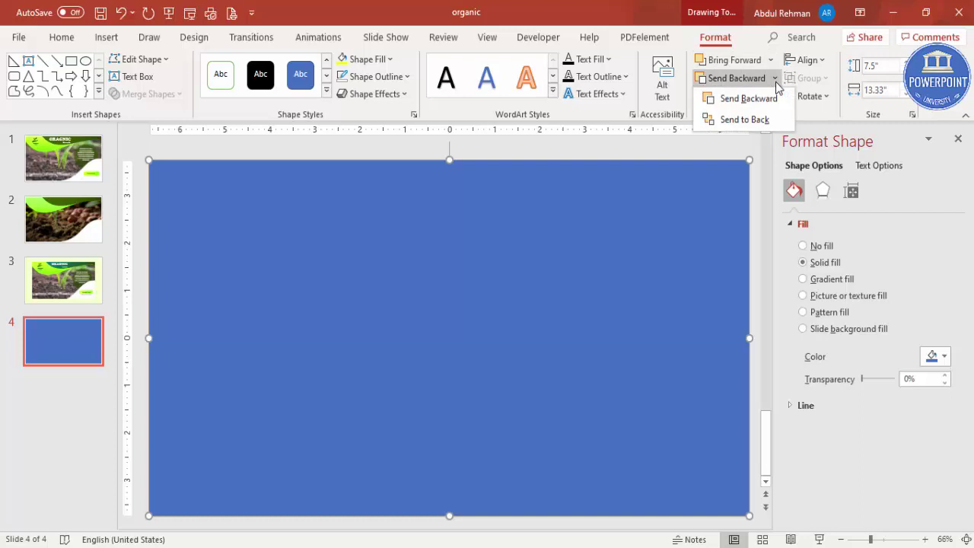
left_click(737, 119)
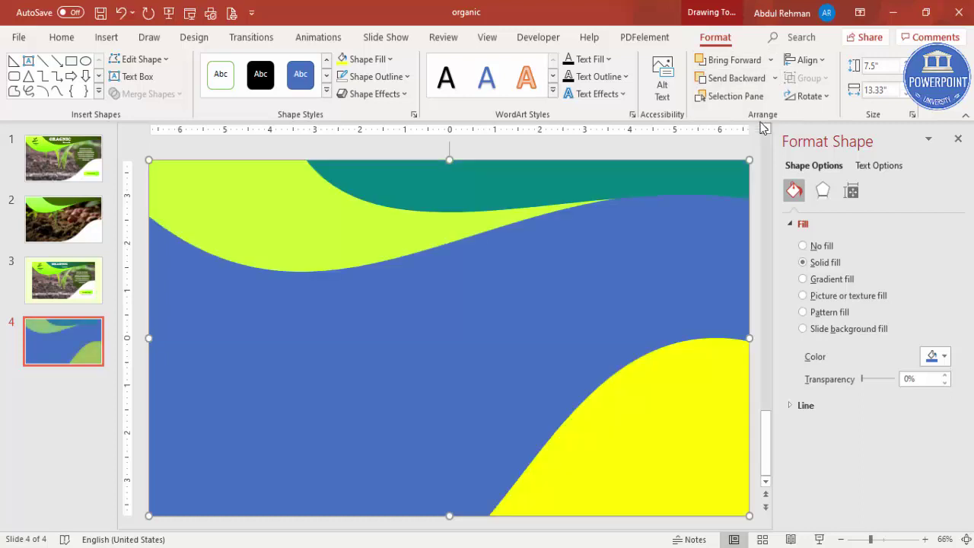
- Give the rectangle a picture fill showing the seedling-in-soil photo
left_click(847, 300)
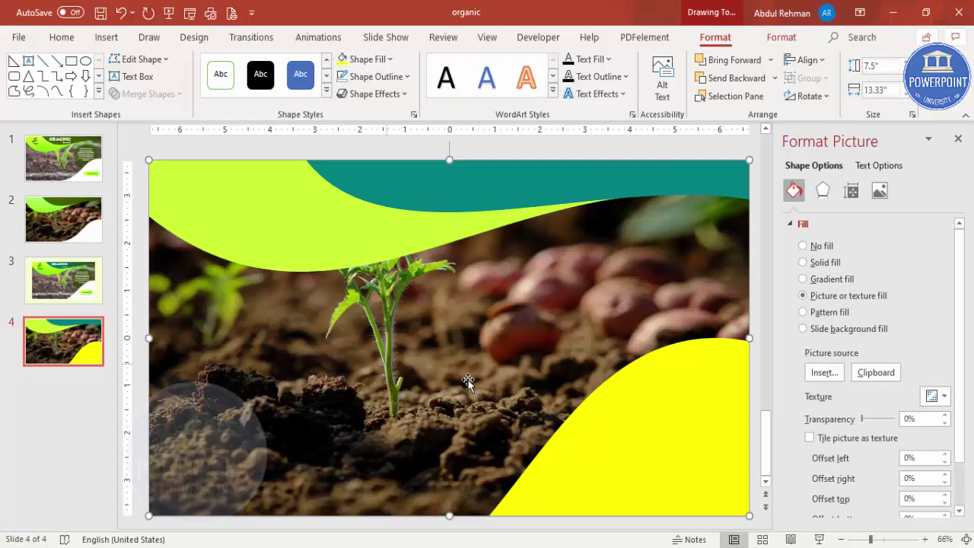
left_click(826, 372)
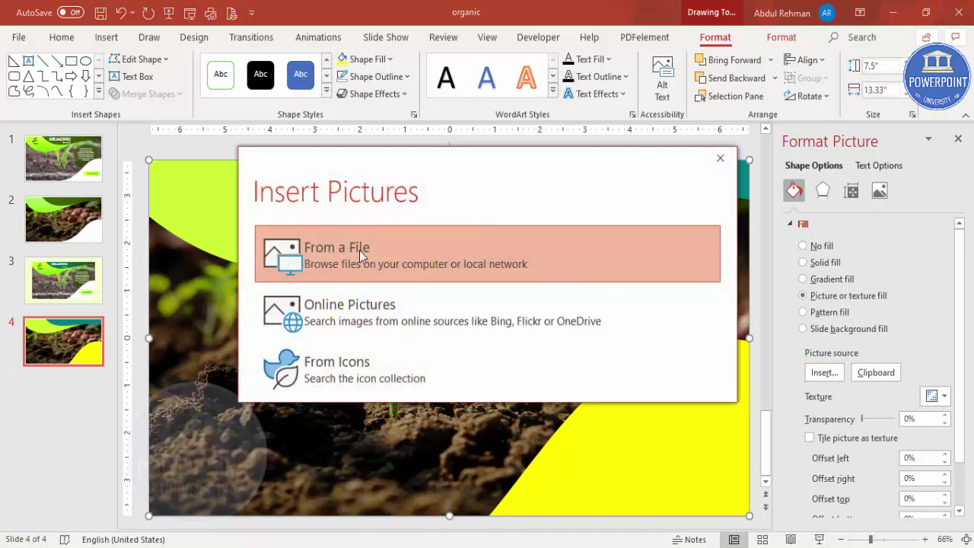
left_click(720, 158)
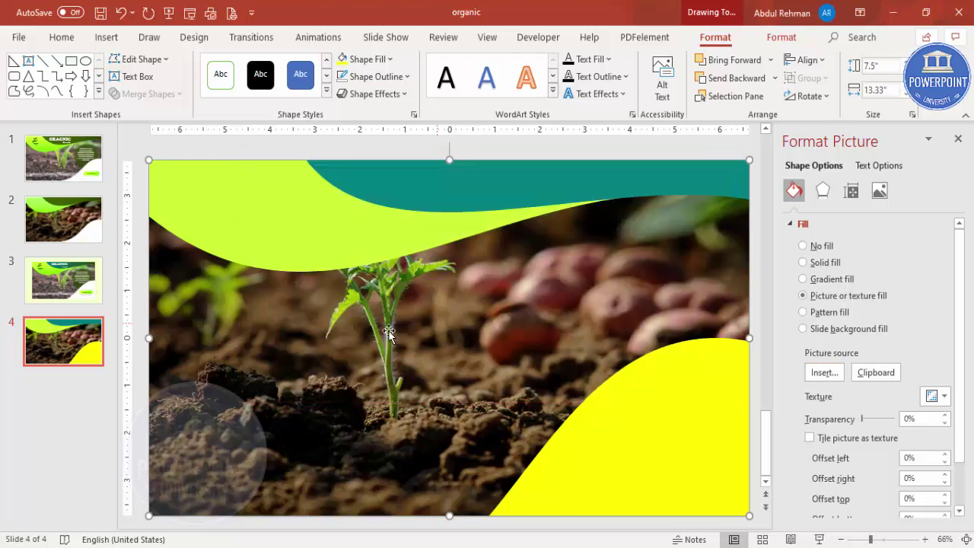